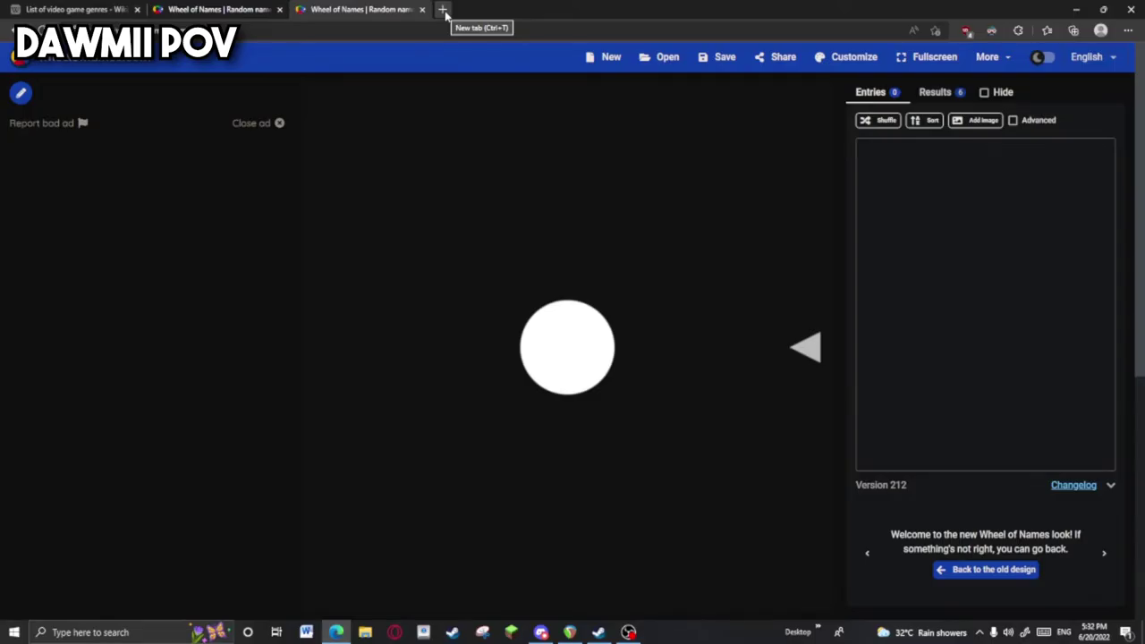
# Step: Search the web for visual novel games in a new browser tab
pyautogui.click(443, 10)
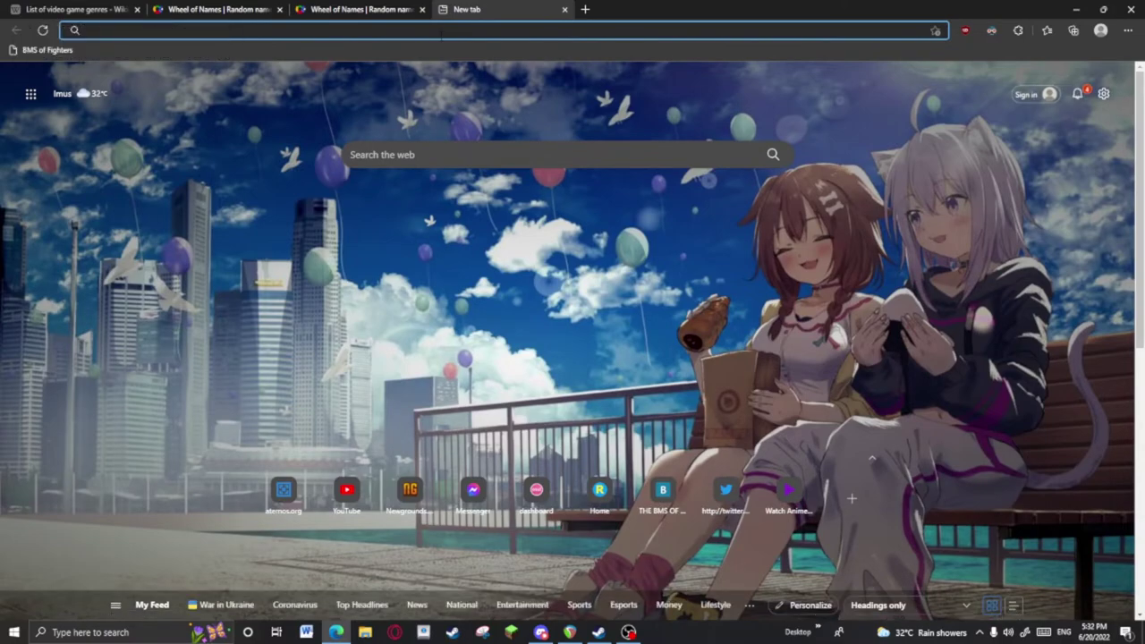
pyautogui.write('nove')
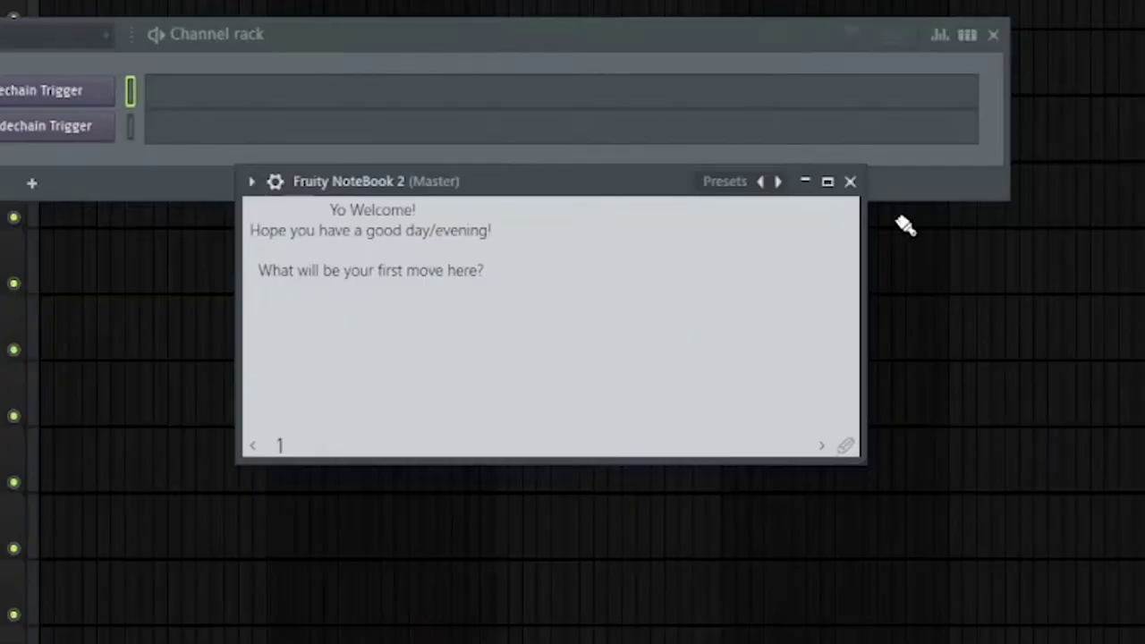
# Step: Close the Fruity NoteBook 2 welcome window on the Master track
pyautogui.click(926, 186)
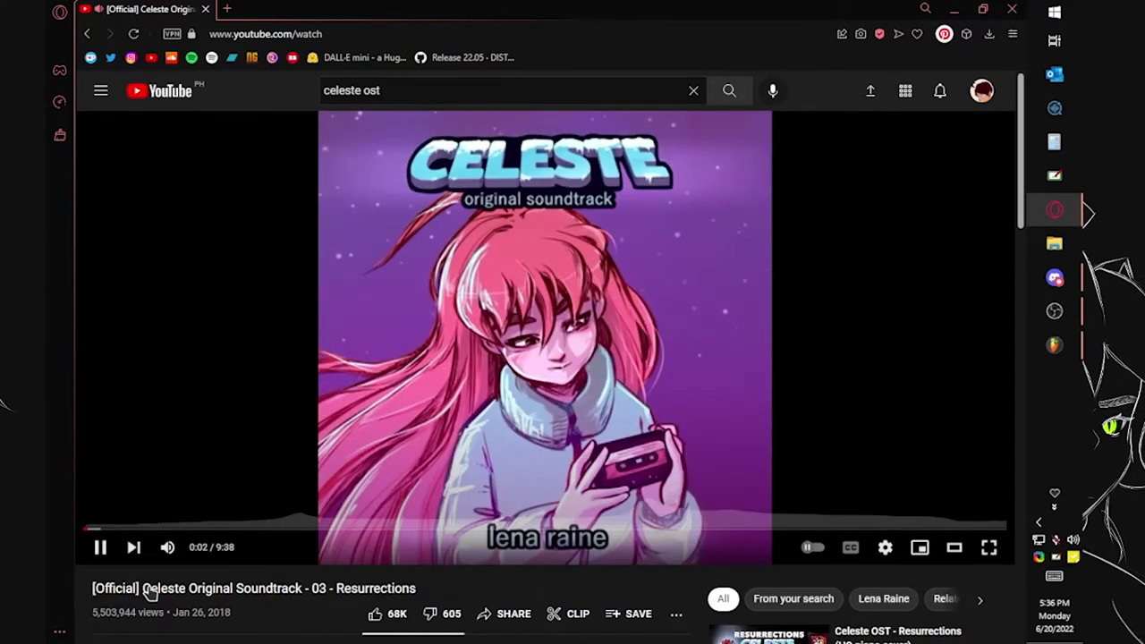
# Step: Look through the YouTube page of the Celeste soundtrack video while it plays
pyautogui.scroll(-2, 206, 637)
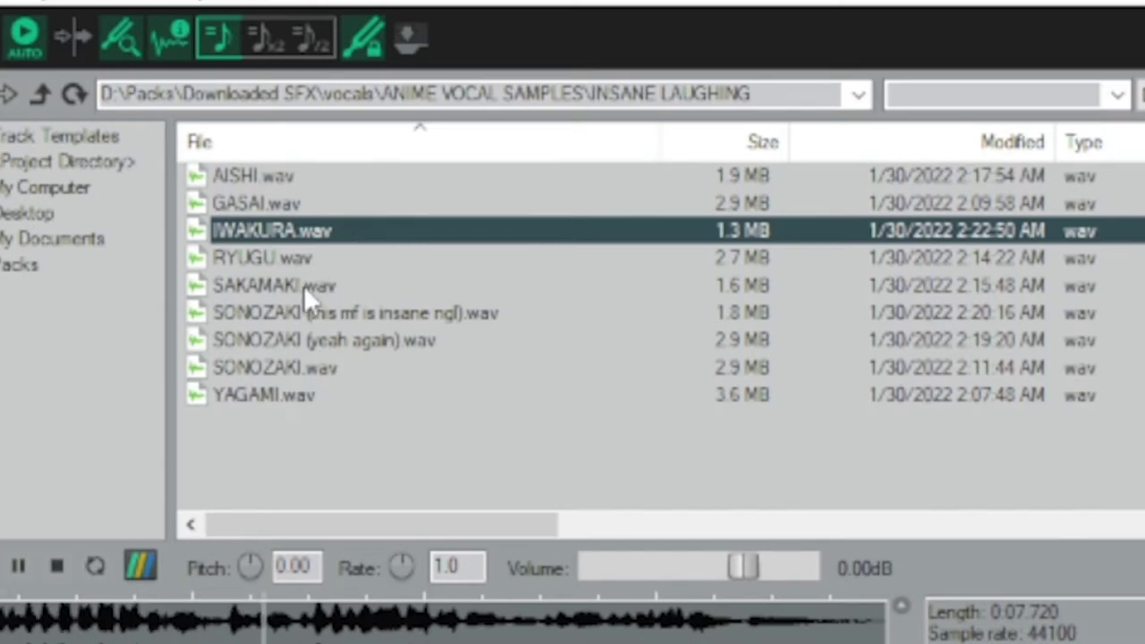
# Step: Audition another vocal sample from the INSANE LAUGHING folder
pyautogui.click(289, 212)
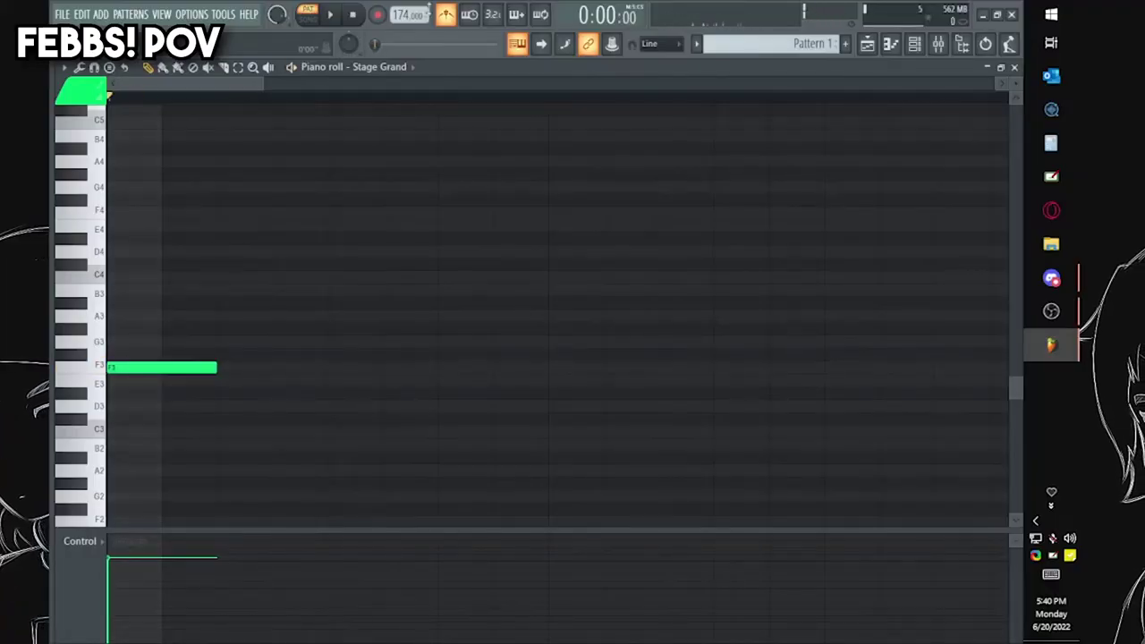
# Step: Build a chord of F4, A4, C5 and E5 right after the F3 note in Stage Grand's piano roll and play it
pyautogui.click(217, 274)
pyautogui.rightClick(223, 274)
pyautogui.moveTo(230, 262); pyautogui.dragTo(223, 161)
pyautogui.scroll(3, 230, 189)
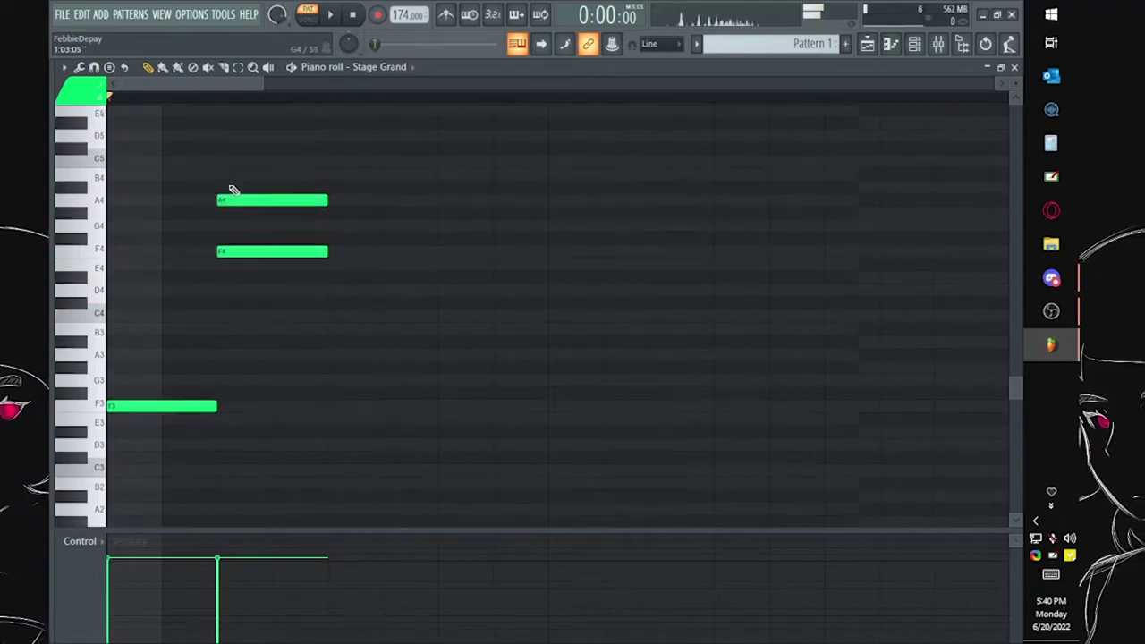
pyautogui.press('space')
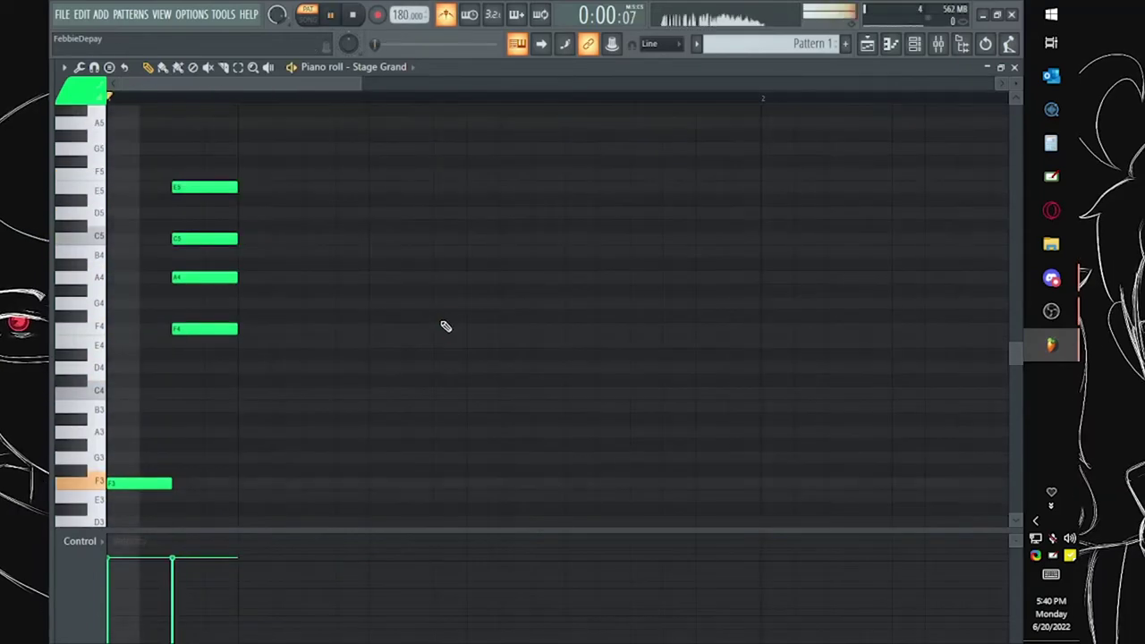
# Step: Continue bar 1 with another F3 and F4-A4-C5-E5 chord plus two E4-G4-B4-D5 chords over E3, and play the result
pyautogui.click(302, 329)
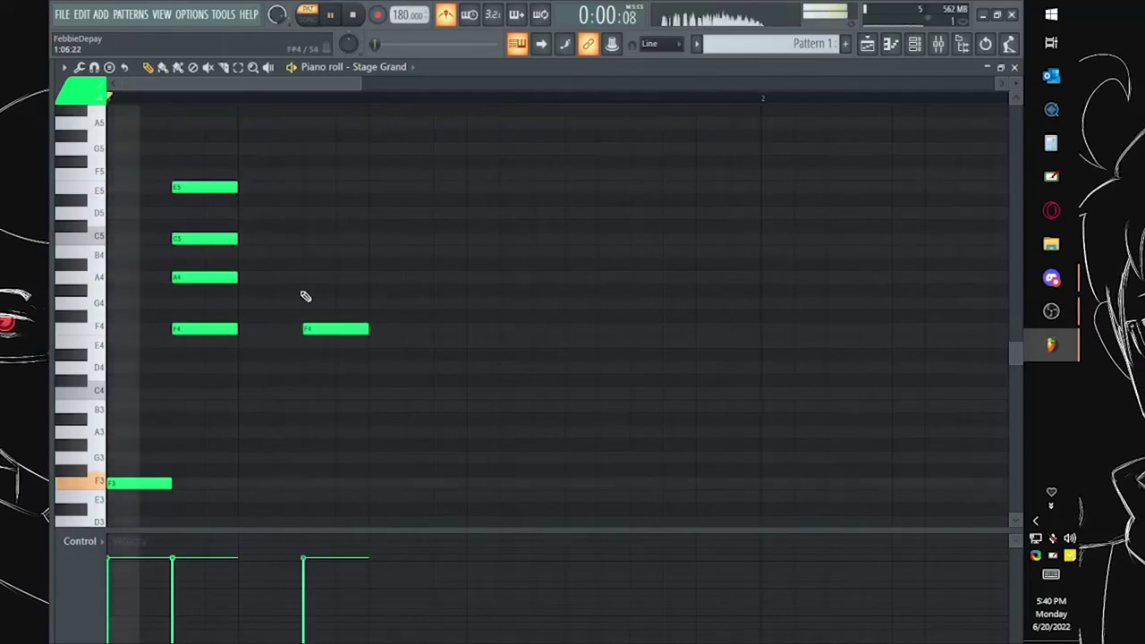
pyautogui.press('space')
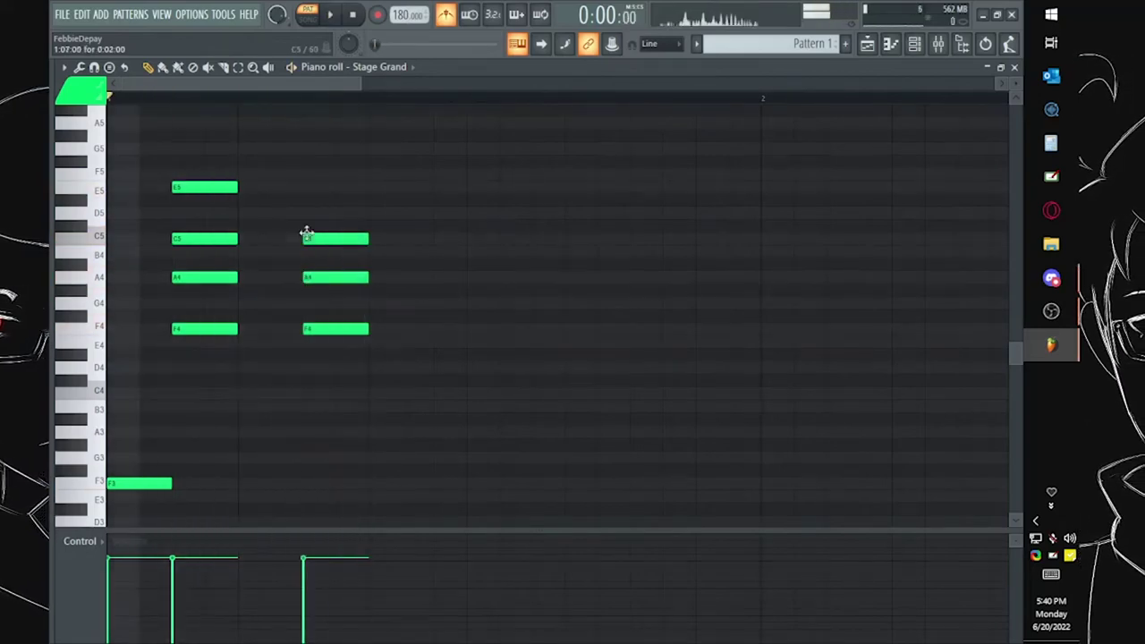
pyautogui.moveTo(323, 165); pyautogui.dragTo(366, 336)
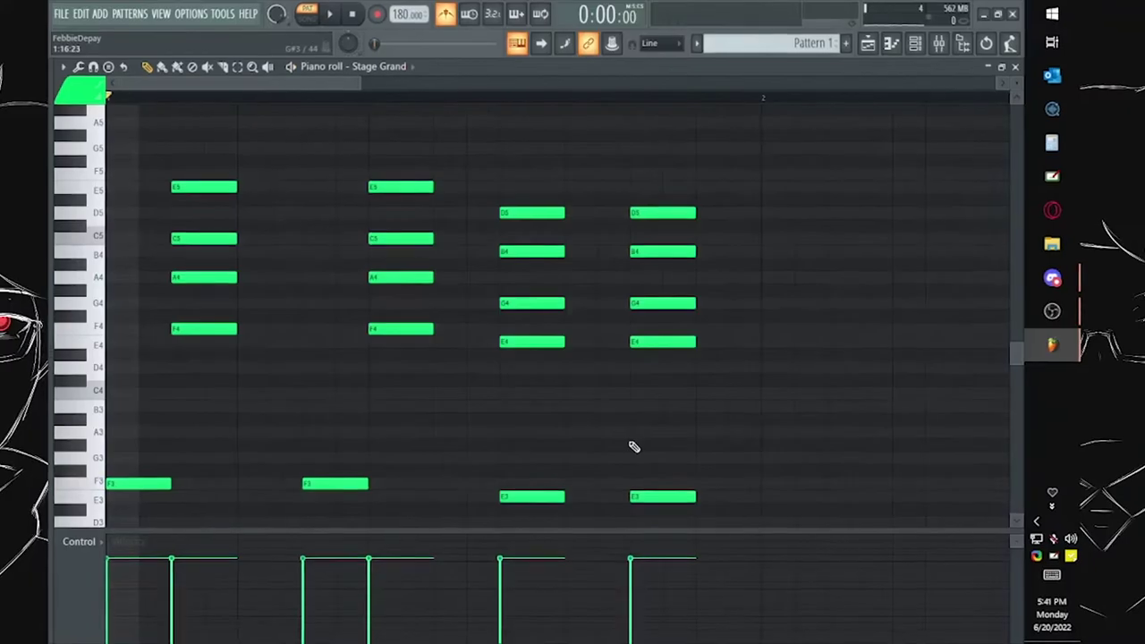
pyautogui.press('space')
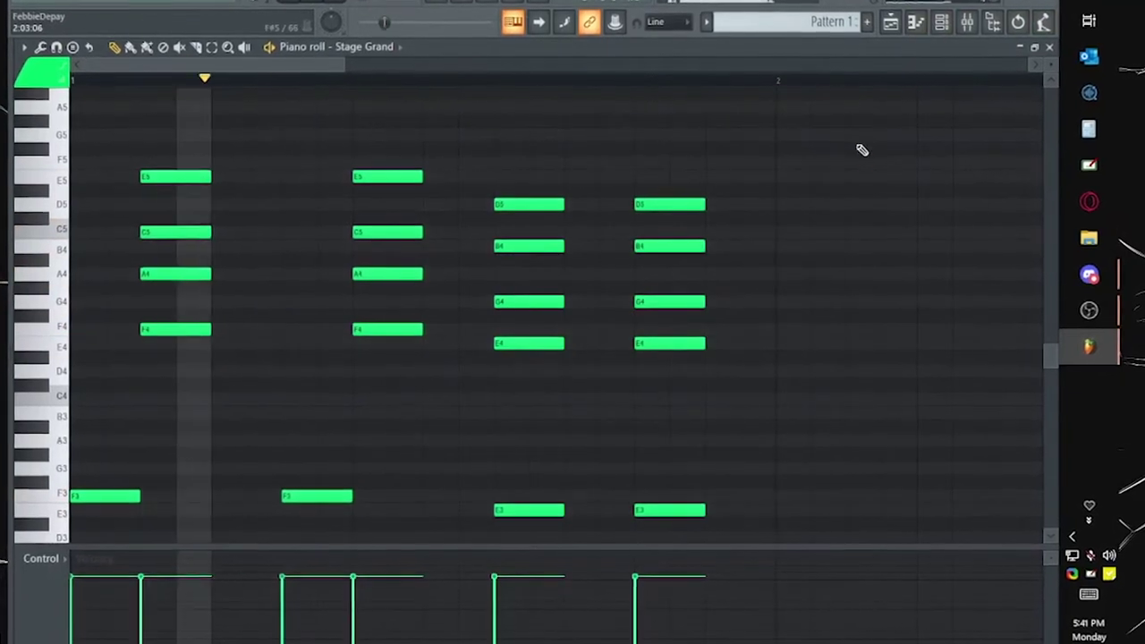
# Step: Open the FL Keys instrument from the channel rack and increase its Release
pyautogui.click(942, 21)
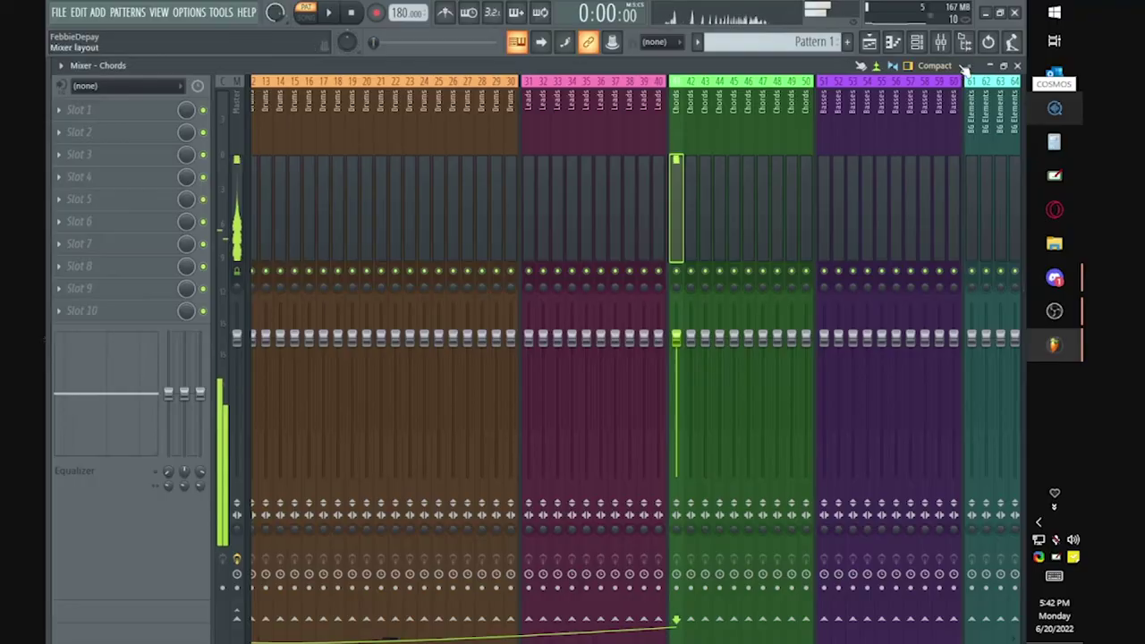
pyautogui.click(917, 36)
pyautogui.click(257, 228)
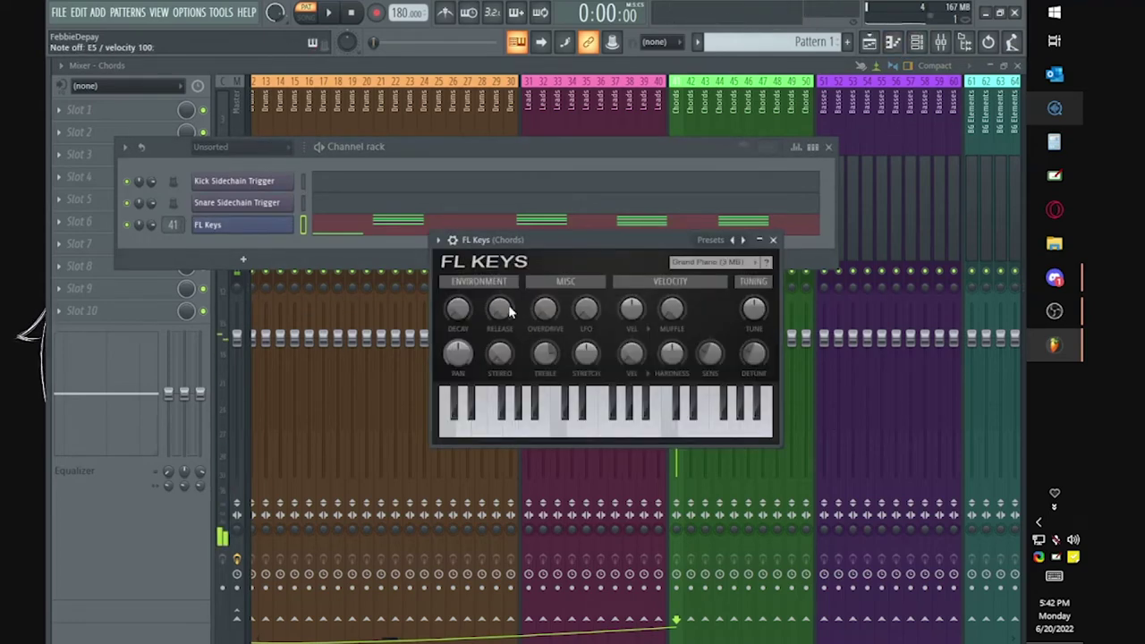
pyautogui.moveTo(500, 309); pyautogui.dragTo(499, 288)
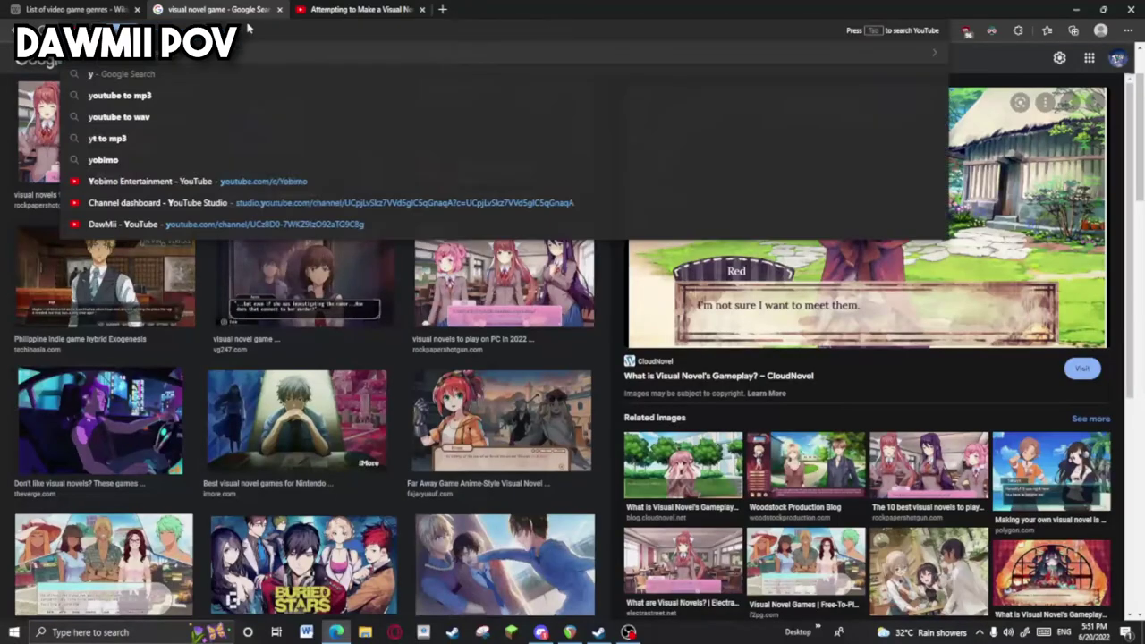
# Step: Switch to YouTube and search for Doki Doki Literature Club music as a reference
pyautogui.press('Return')
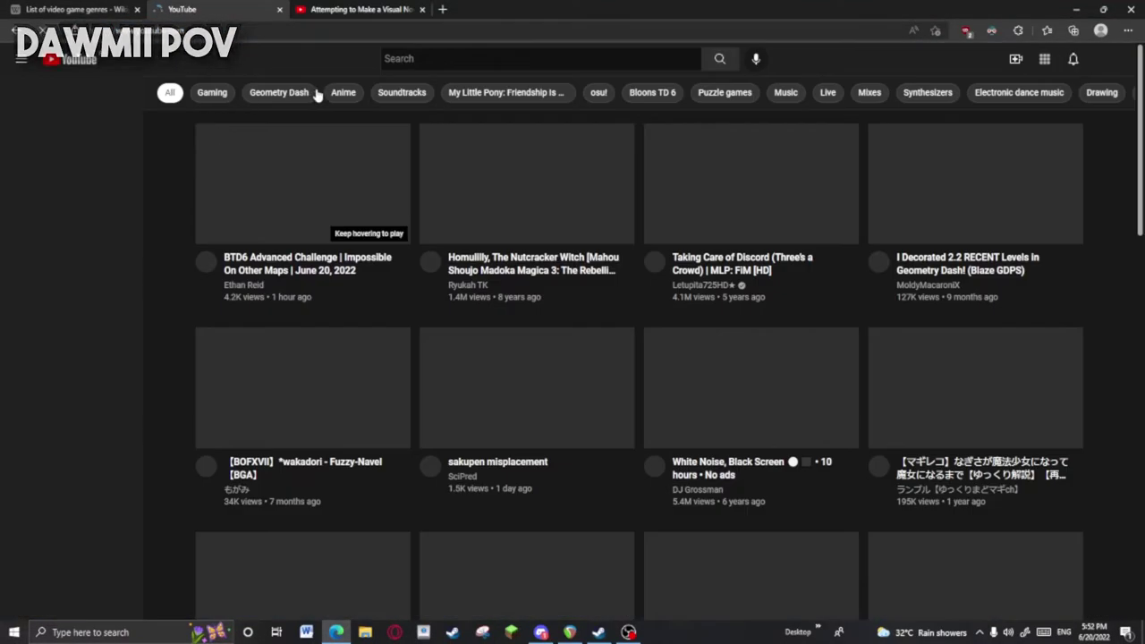
pyautogui.click(394, 58)
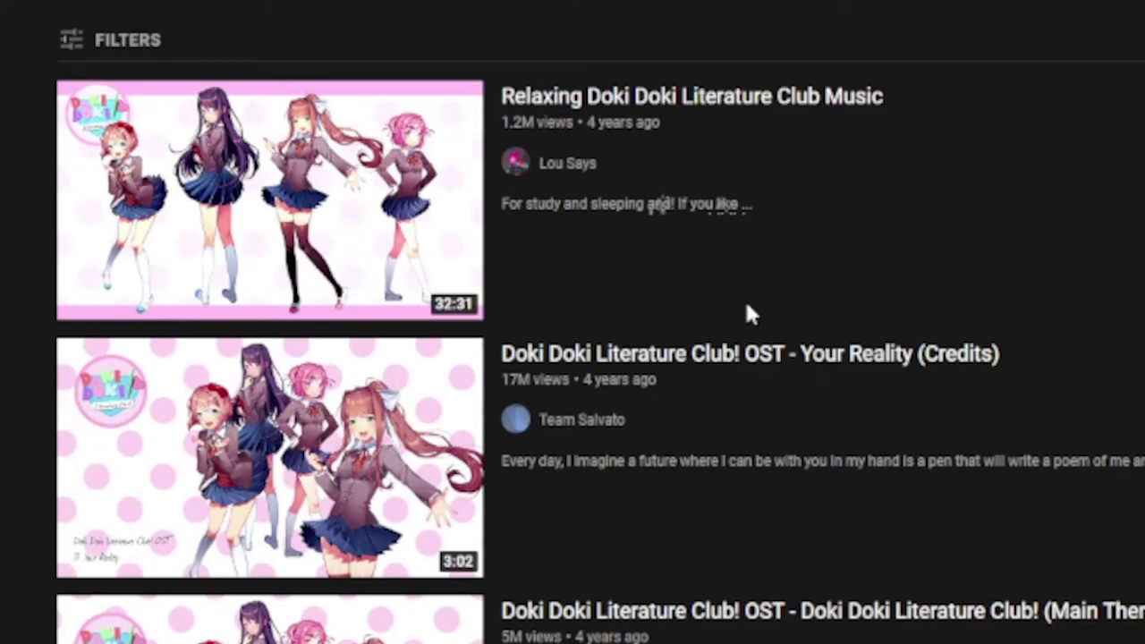
pyautogui.click(653, 228)
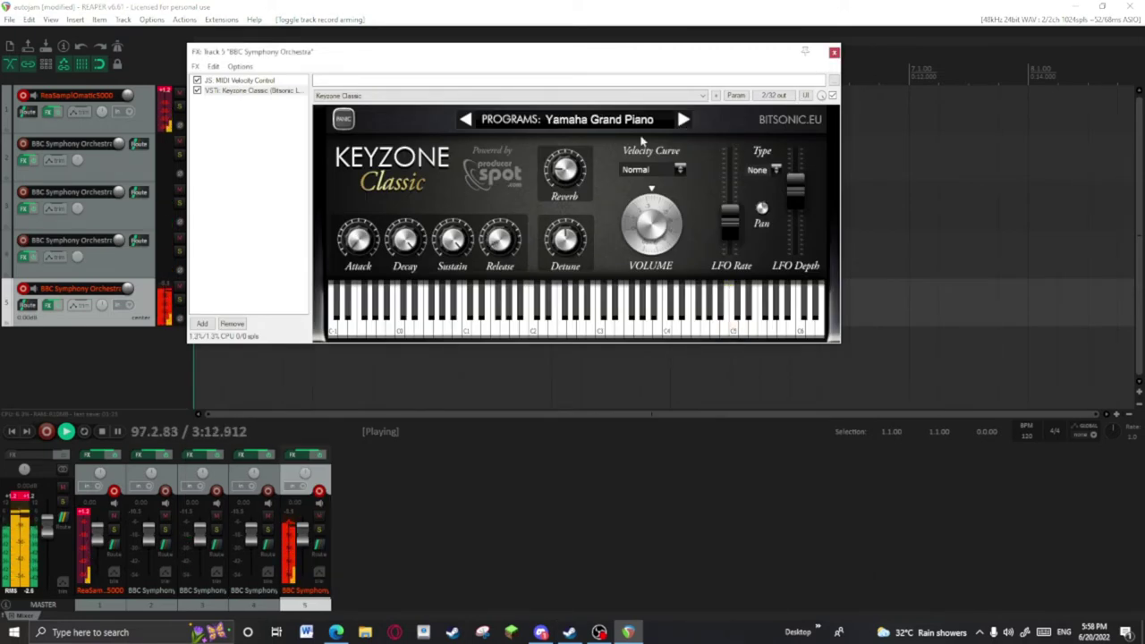
# Step: Show the MIDI Velocity Control settings in Track 5's effects chain in REAPER
pyautogui.click(254, 81)
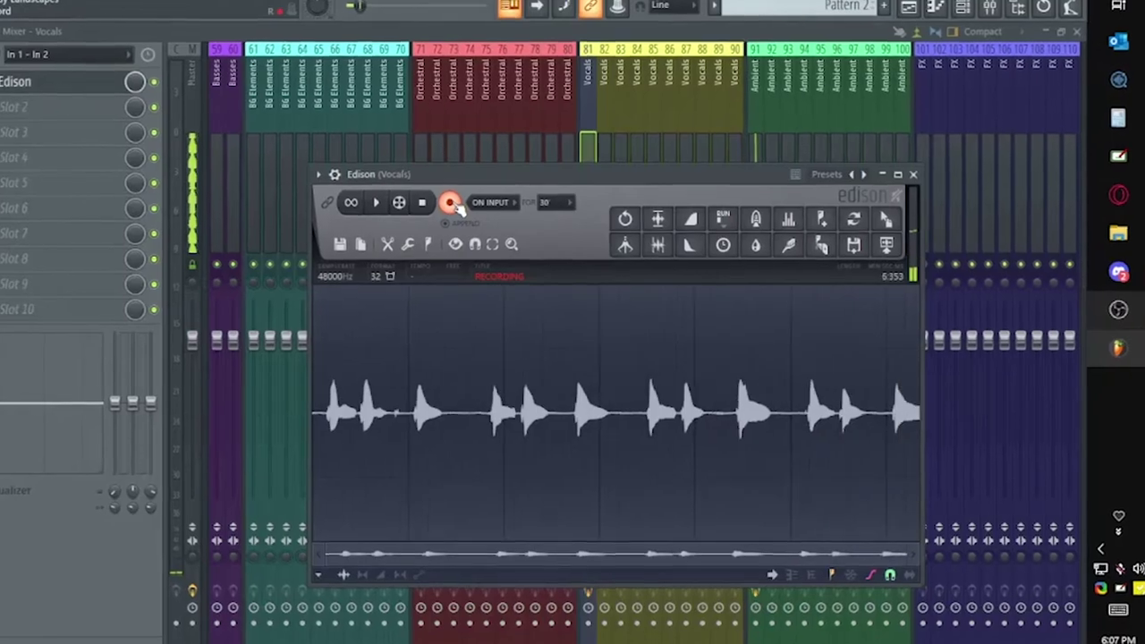
# Step: Play back the recorded vocals in Edison and select the part of the take to keep
pyautogui.click(375, 202)
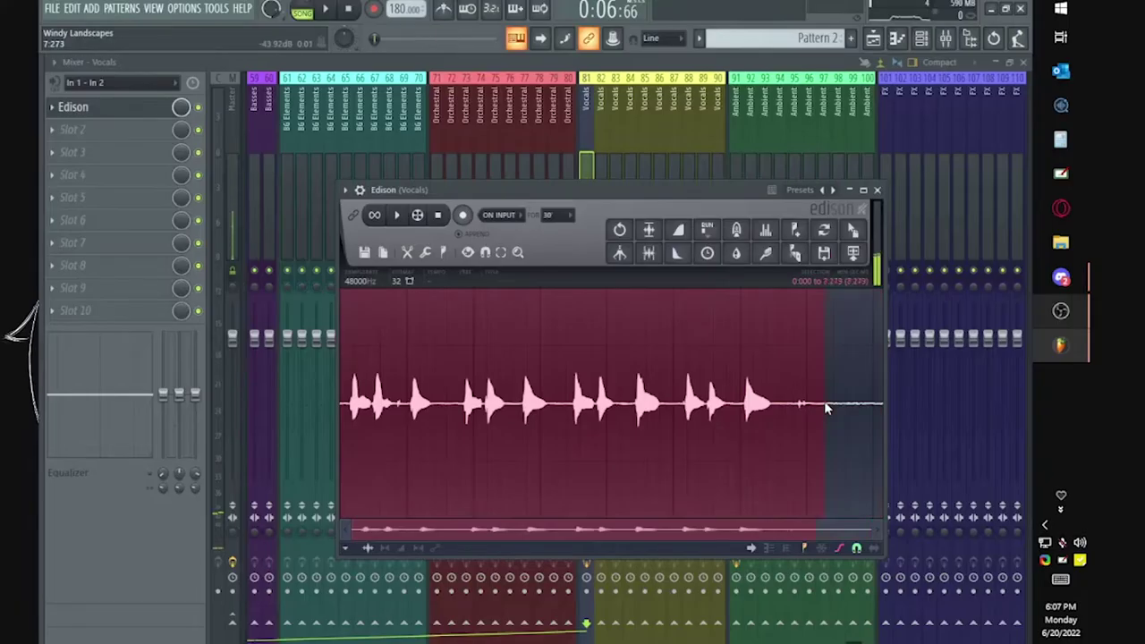
pyautogui.moveTo(961, 397); pyautogui.dragTo(1019, 415)
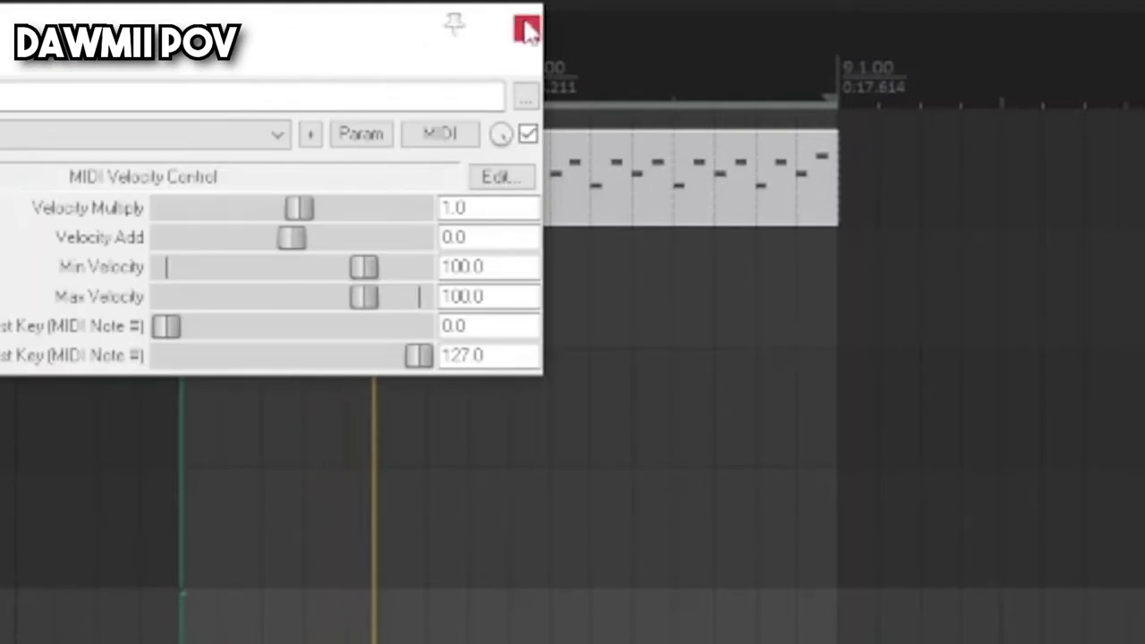
# Step: Close the MIDI Velocity Control window, place the MIDI item on the Ample Guitar M II Lite track at bar 5, and play it
pyautogui.click(527, 29)
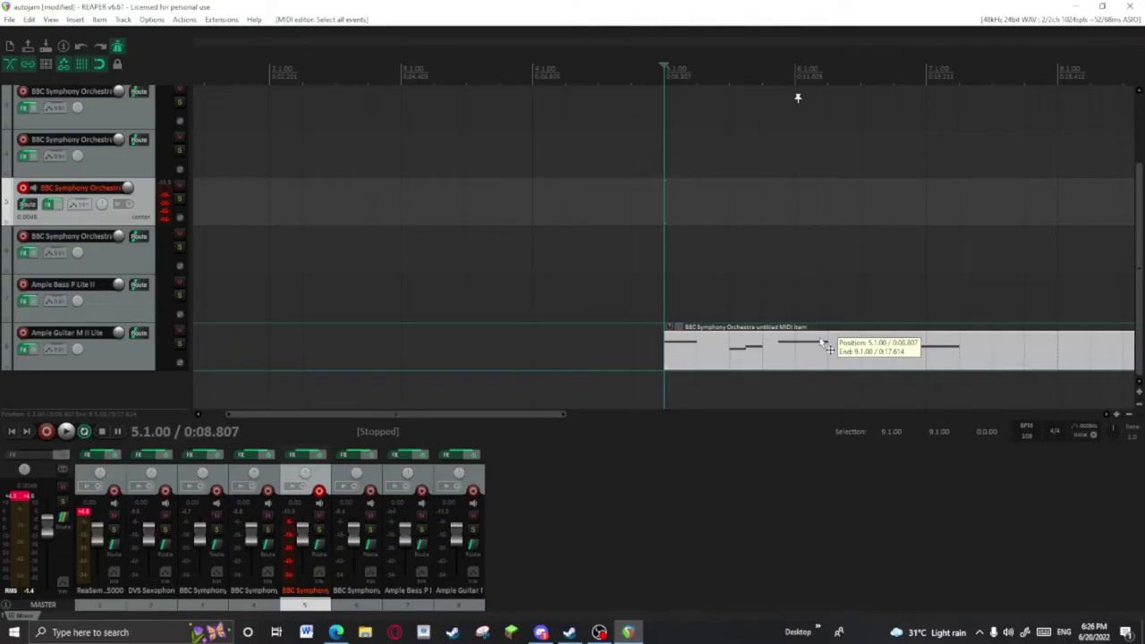
pyautogui.moveTo(825, 344); pyautogui.dragTo(825, 345)
pyautogui.press('space')
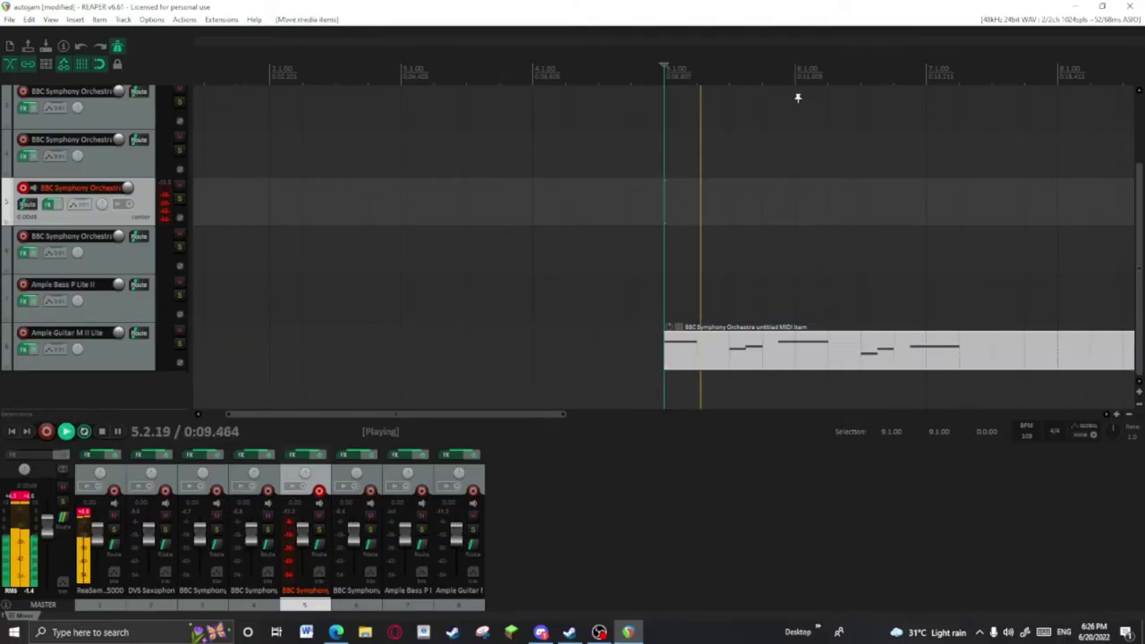
# Step: Open the Ample Guitar MIDI item for editing and transpose all its notes down one octave
pyautogui.doubleClick(713, 355)
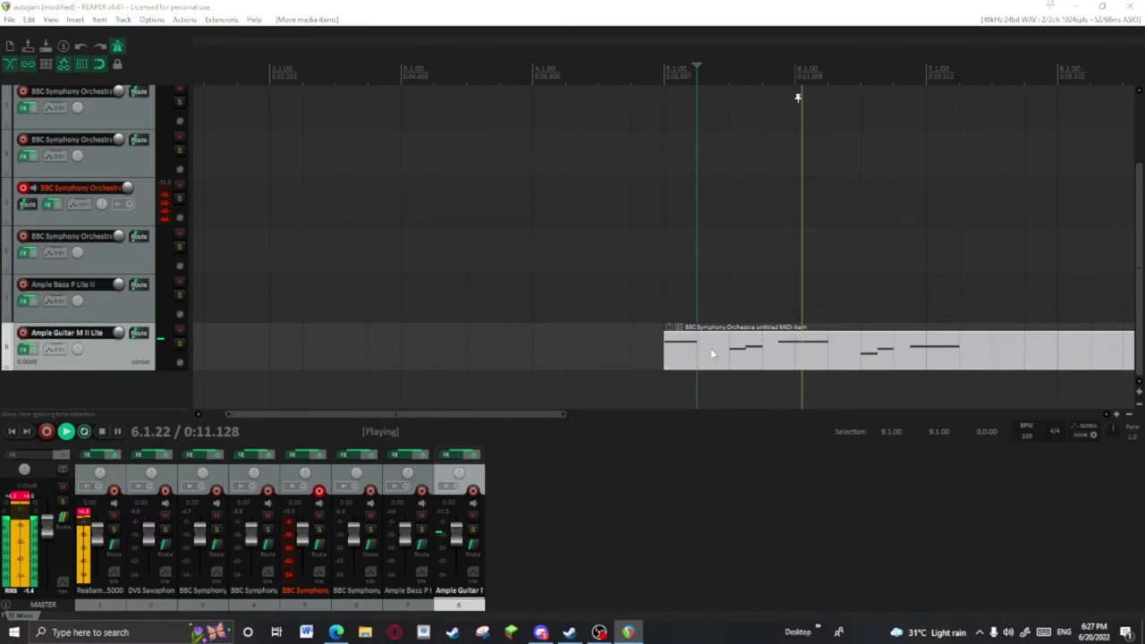
pyautogui.moveTo(116, 217); pyautogui.dragTo(112, 298)
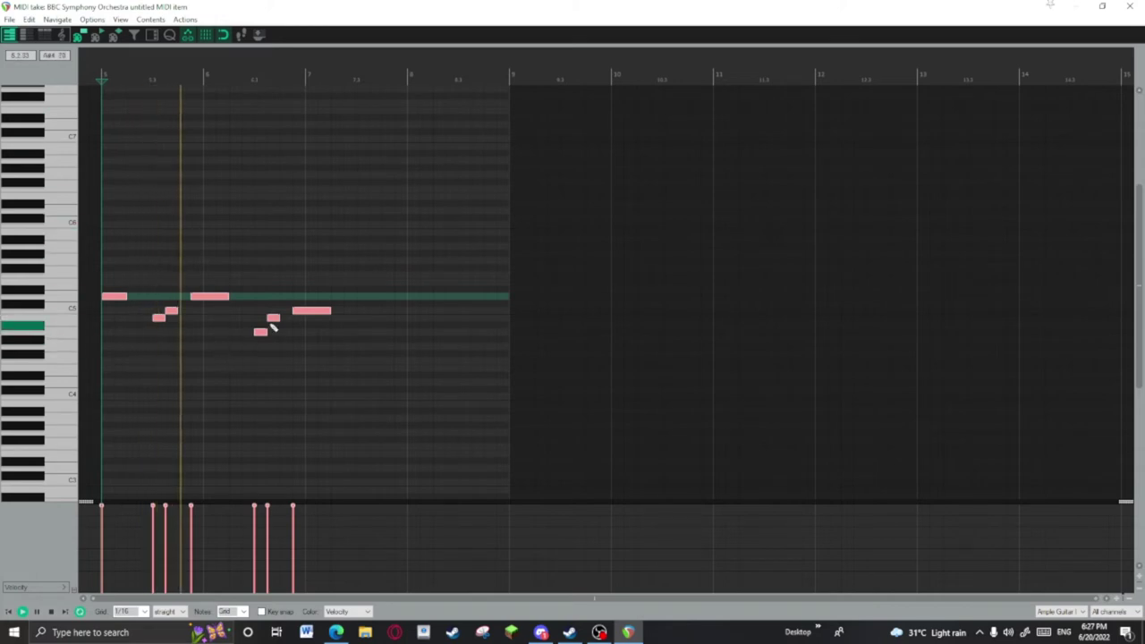
pyautogui.click(304, 313)
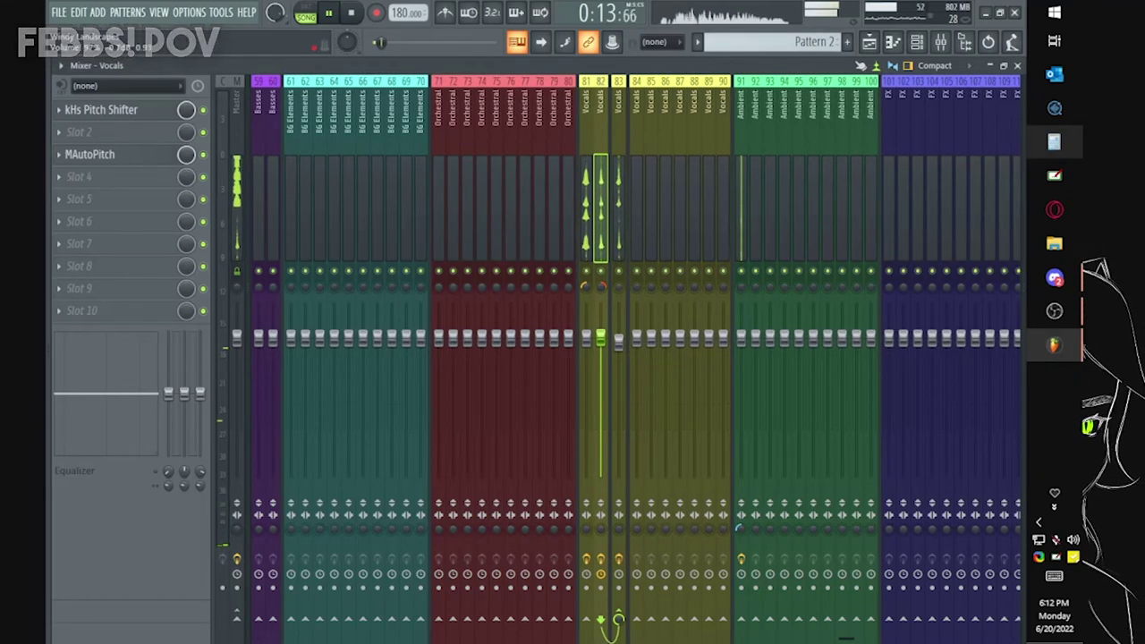
# Step: Lower the volume of vocals mixer track 83 in FL Studio and put the mixer away
pyautogui.moveTo(619, 341); pyautogui.dragTo(619, 352)
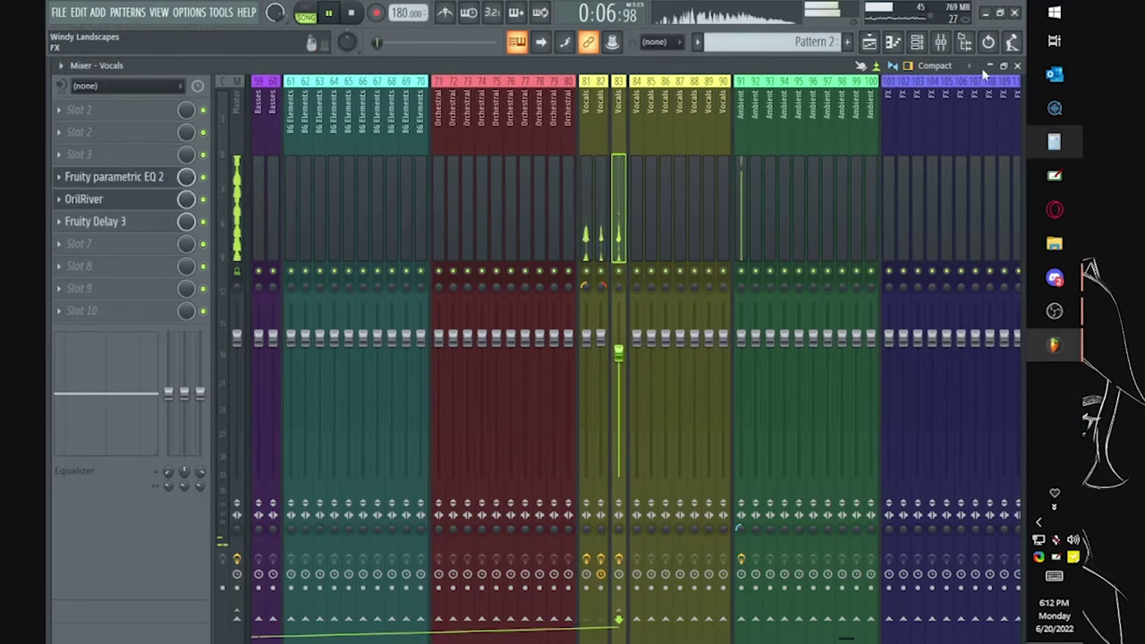
pyautogui.click(989, 65)
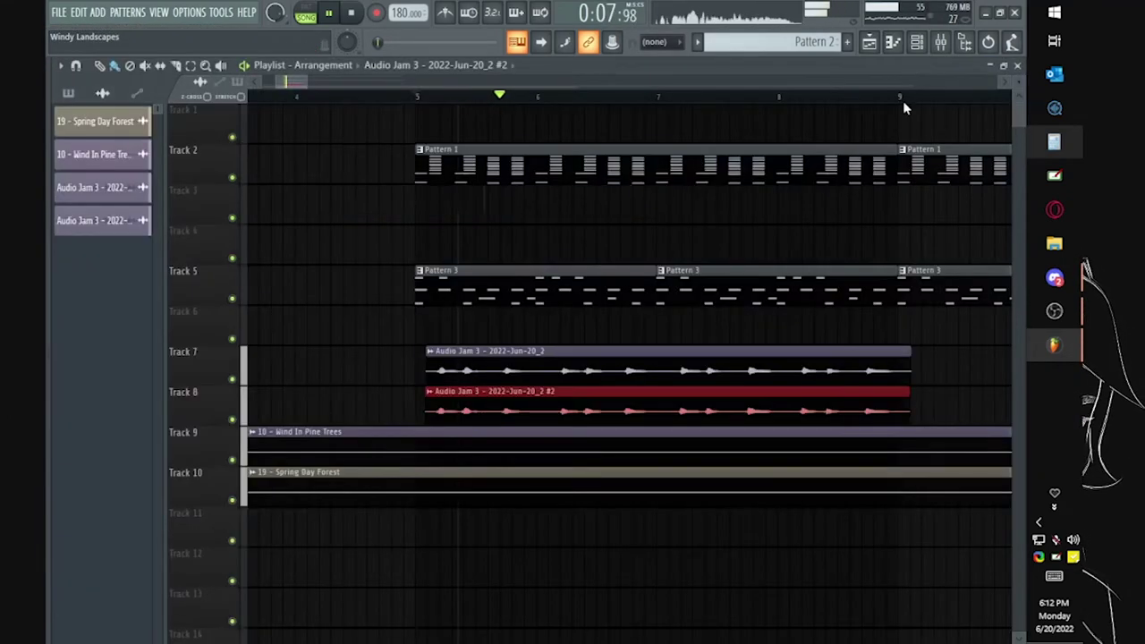
# Step: Select both Audio Jam vocal clips on Tracks 7 and 8 and shift them toward bar 9
pyautogui.scroll(-3, 563, 366)
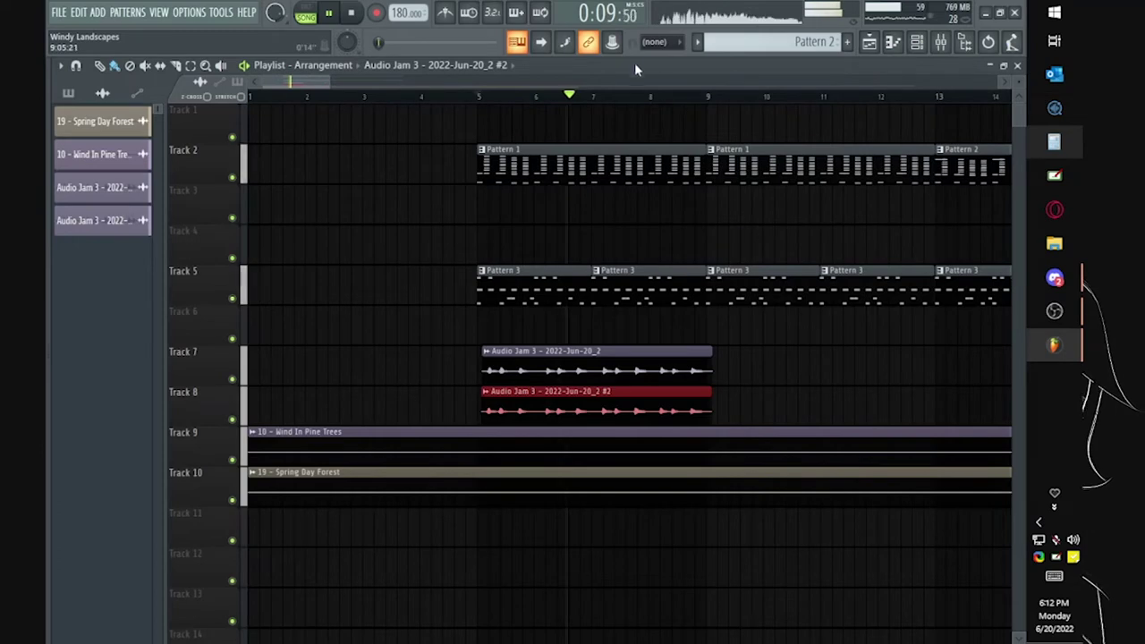
pyautogui.moveTo(757, 348); pyautogui.dragTo(636, 422)
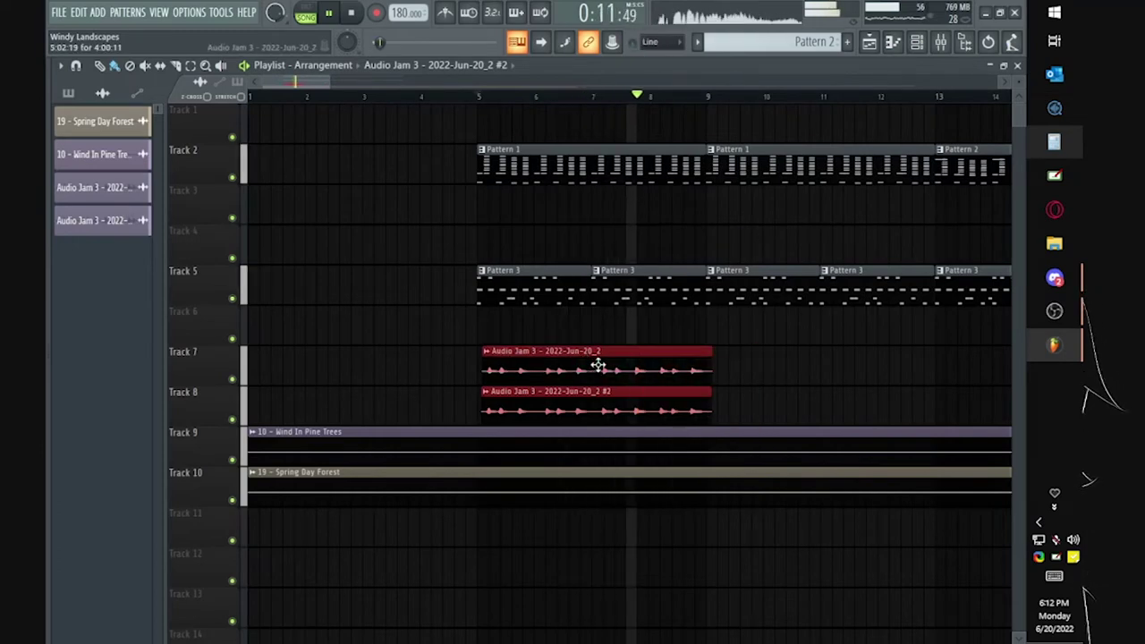
pyautogui.moveTo(586, 361); pyautogui.dragTo(841, 363)
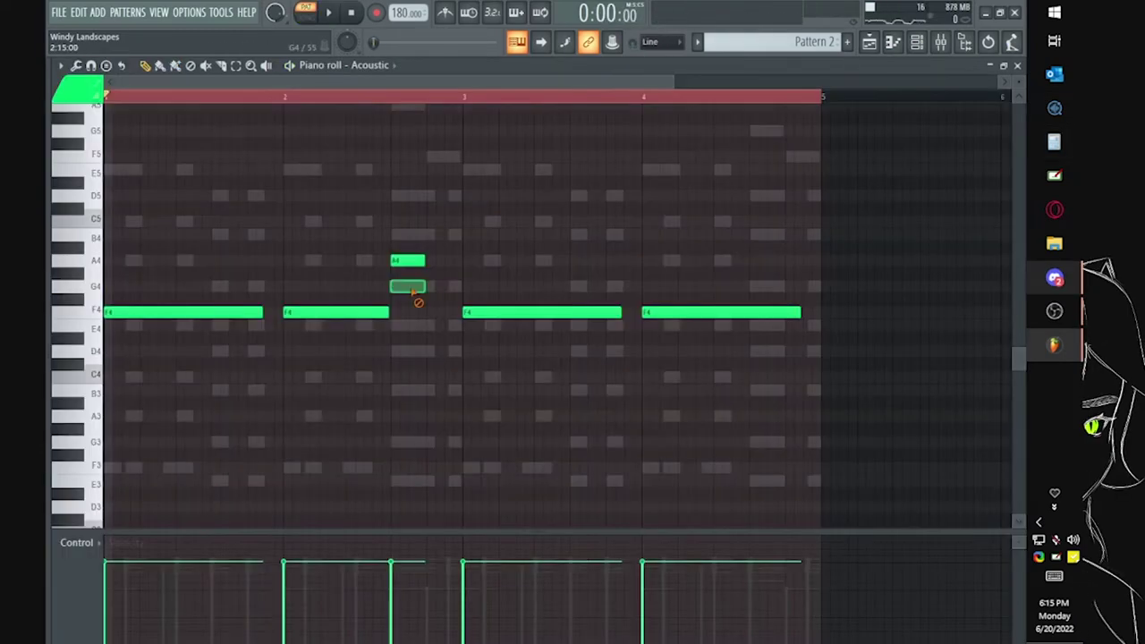
# Step: Add an E4 note after bar 2's F4 in Acoustic's piano roll and trim it to end at bar 3
pyautogui.moveTo(389, 313)
pyautogui.mouseDown()
pyautogui.moveTo(378, 315)
pyautogui.moveTo(400, 312)
pyautogui.moveTo(399, 325)
pyautogui.moveTo(391, 312)
pyautogui.mouseUp()
pyautogui.click(394, 325)
pyautogui.press('space')
pyautogui.press('space')
pyautogui.moveTo(505, 325); pyautogui.dragTo(460, 324)
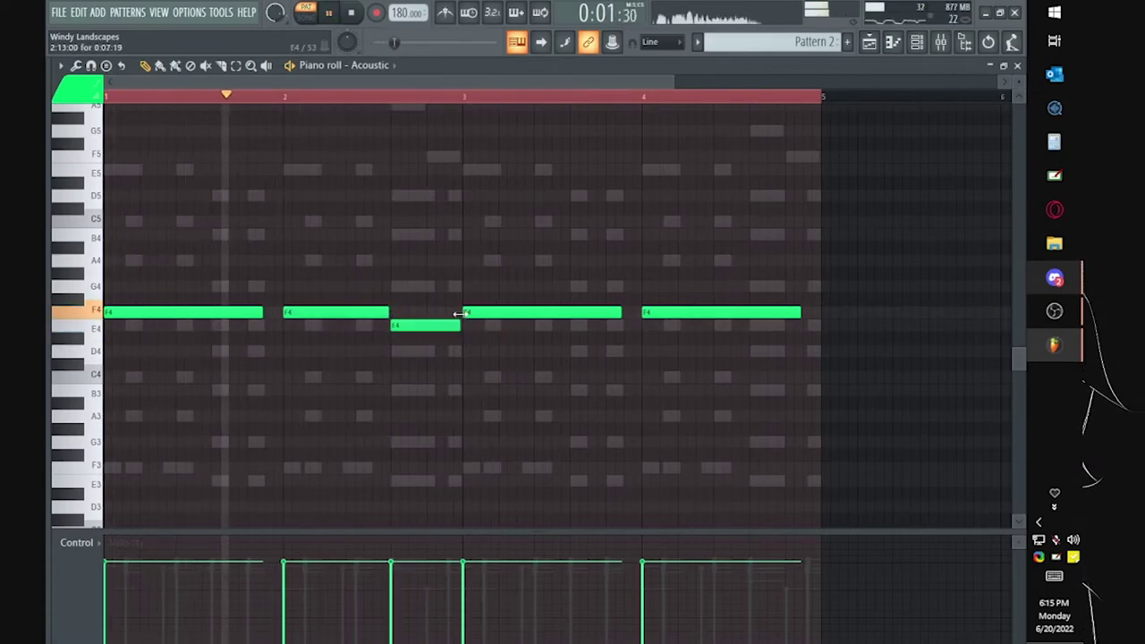
# Step: Shorten bar 4's F4 note and add an E4 note over the rest of the bar
pyautogui.moveTo(802, 313); pyautogui.dragTo(748, 312)
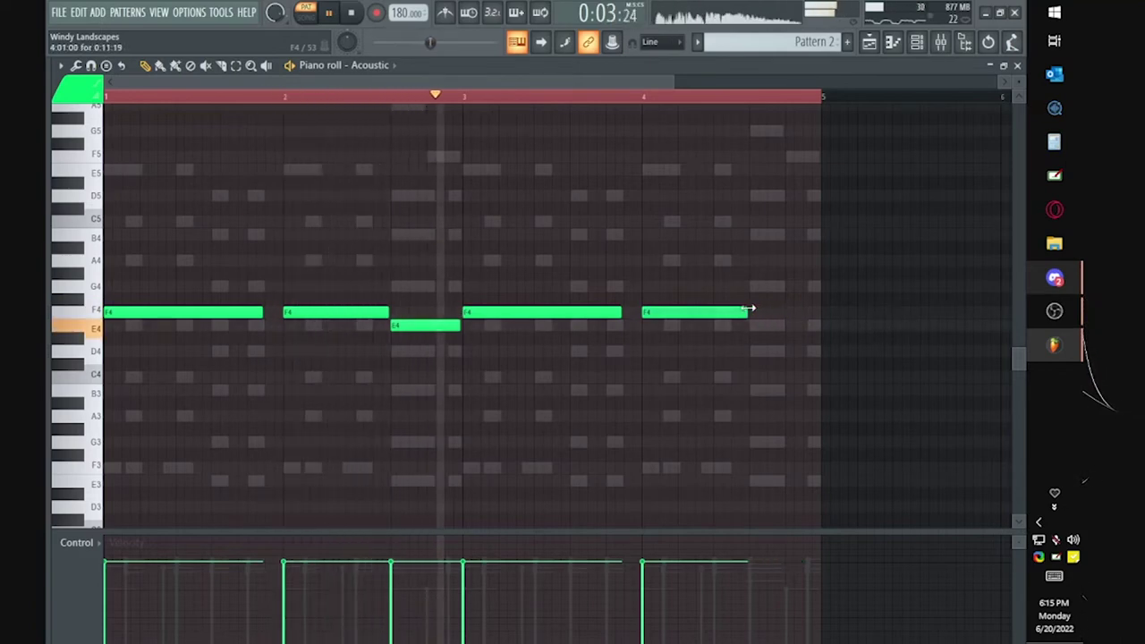
pyautogui.click(748, 326)
pyautogui.moveTo(852, 326); pyautogui.dragTo(391, 340)
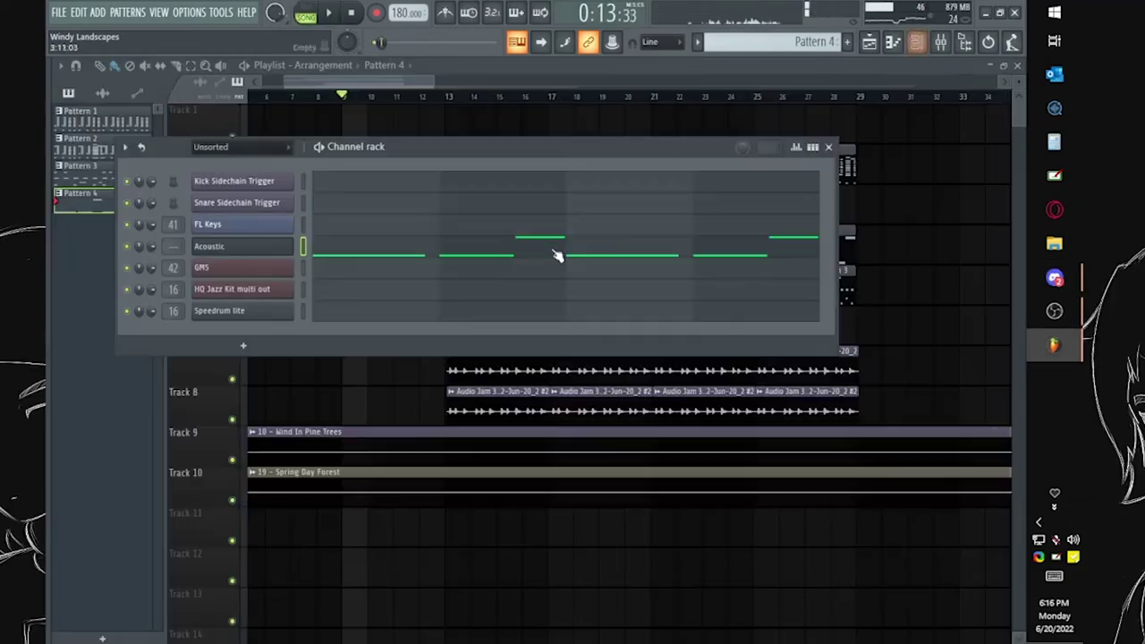
# Step: Browse the percussion sample folders, including Tambourines, for a sound to use
pyautogui.scroll(-8, 90, 407)
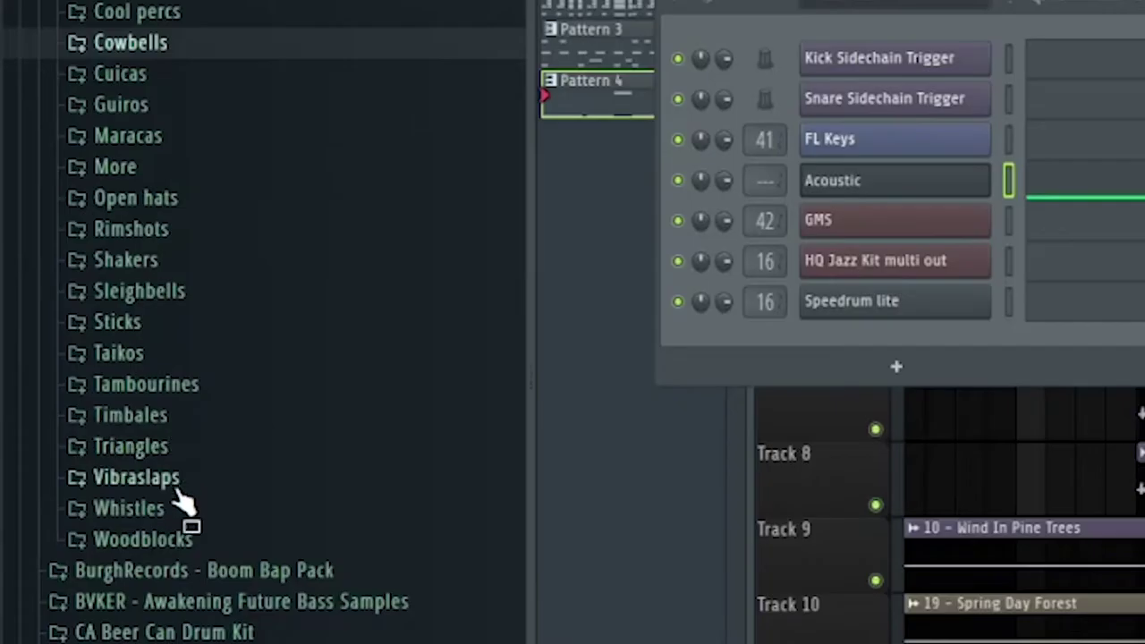
pyautogui.click(143, 384)
pyautogui.scroll(-10, 201, 460)
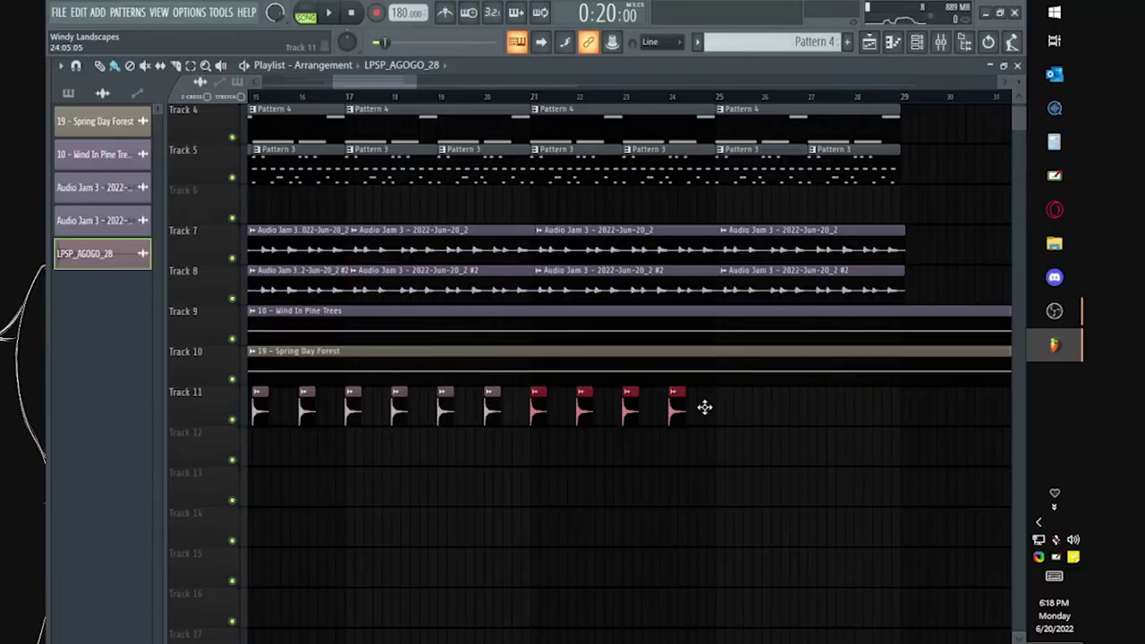
# Step: Continue the LPSP_AGOGO_28 hits once per bar on Track 11 through bar 28 and play back the arrangement
pyautogui.moveTo(698, 407); pyautogui.dragTo(863, 405)
pyautogui.keyDown('ctrl'); pyautogui.click(862, 537); pyautogui.keyUp('ctrl')
pyautogui.scroll(-2, 862, 537)
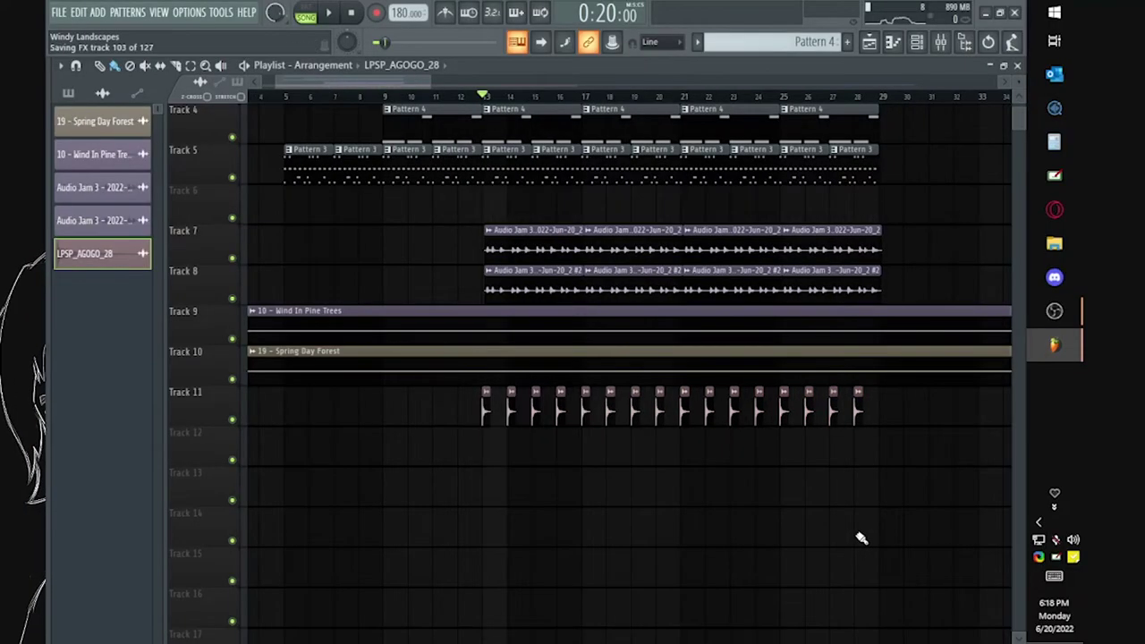
pyautogui.scroll(1, 862, 537)
pyautogui.press('space')
pyautogui.scroll(3, 861, 537)
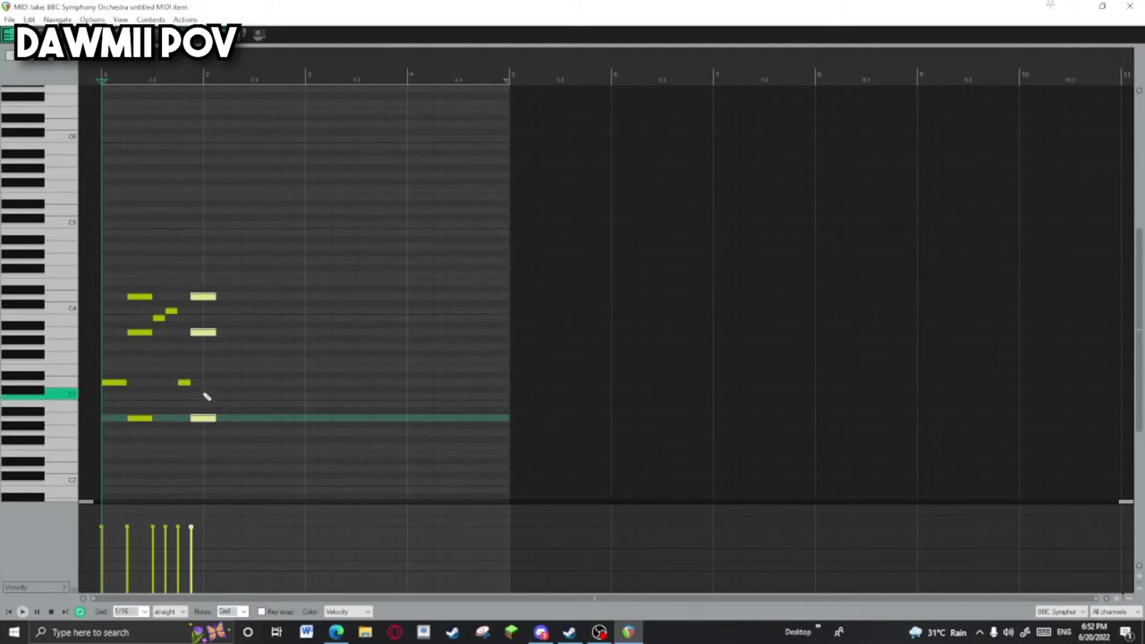
# Step: In REAPER's BBC Symphony Orchestra MIDI item, add a D3 note early in bar 2, starting where the held chord ends
pyautogui.click(217, 384)
pyautogui.press('space')
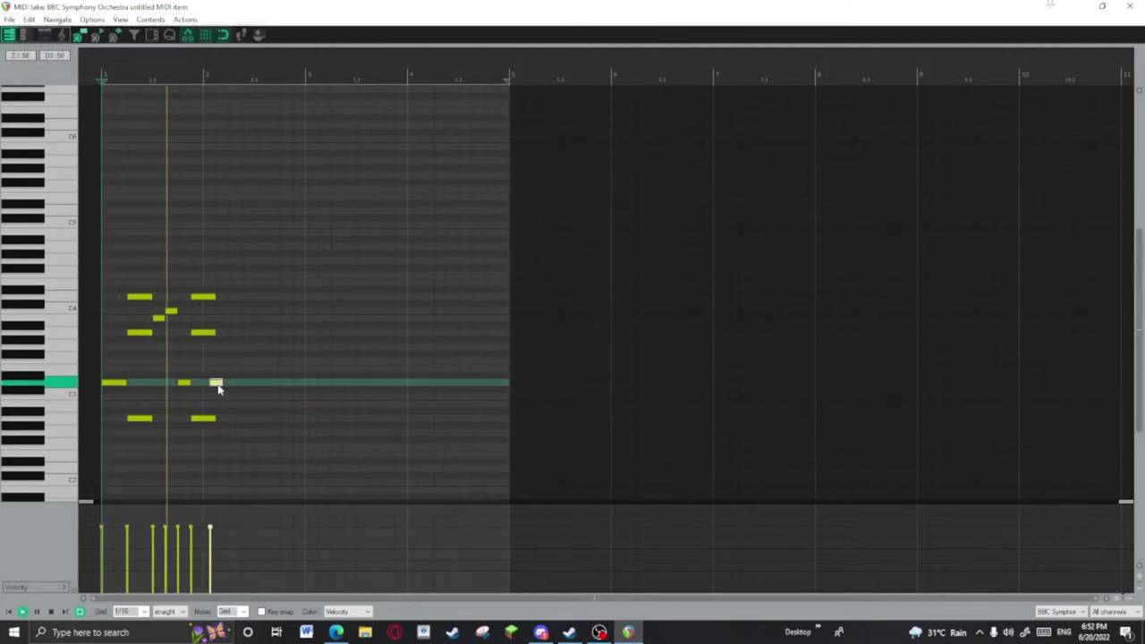
pyautogui.moveTo(223, 388); pyautogui.dragTo(226, 388)
pyautogui.rightClick(211, 295)
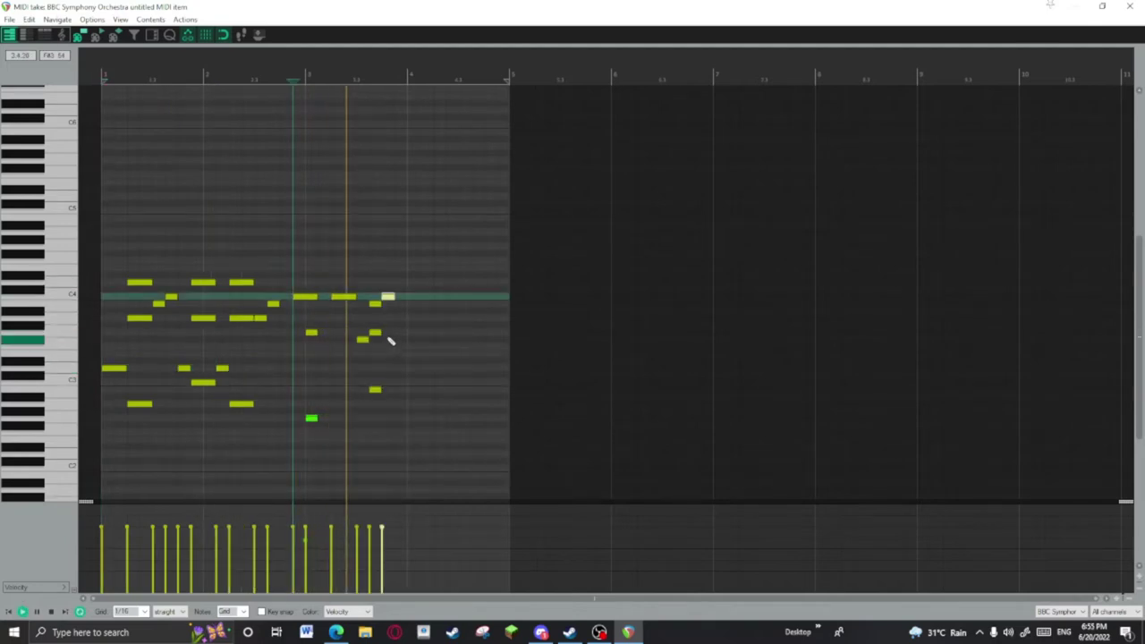
# Step: Move the last C4 note to the end of bar 3, stack G3 and A2 beneath it, and replay from bar 3
pyautogui.moveTo(397, 301); pyautogui.dragTo(401, 302)
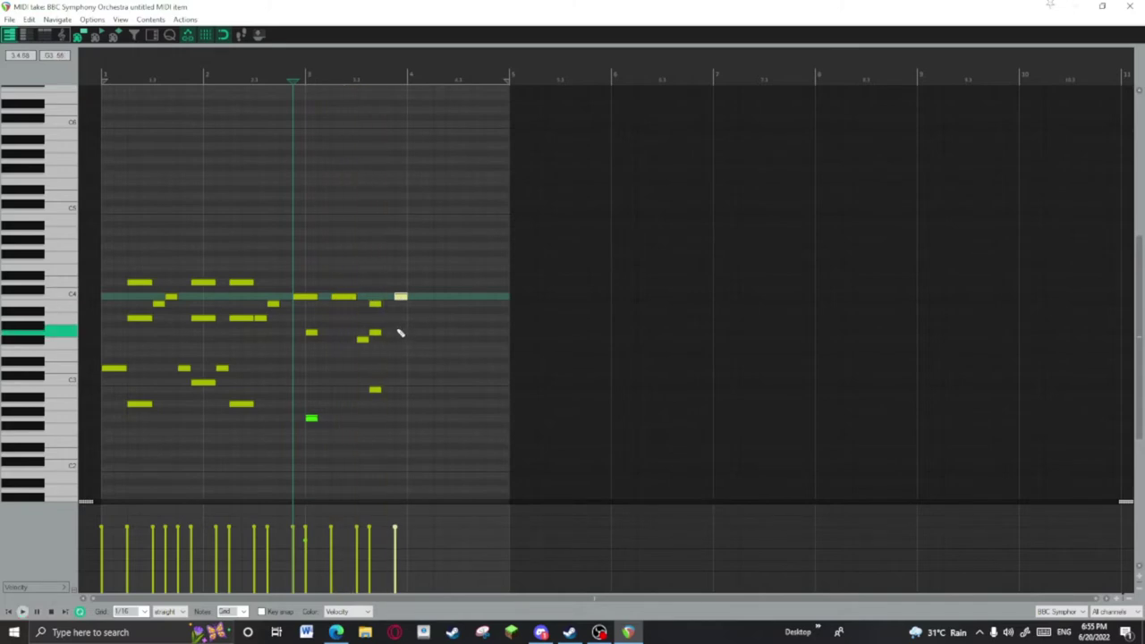
pyautogui.click(399, 333)
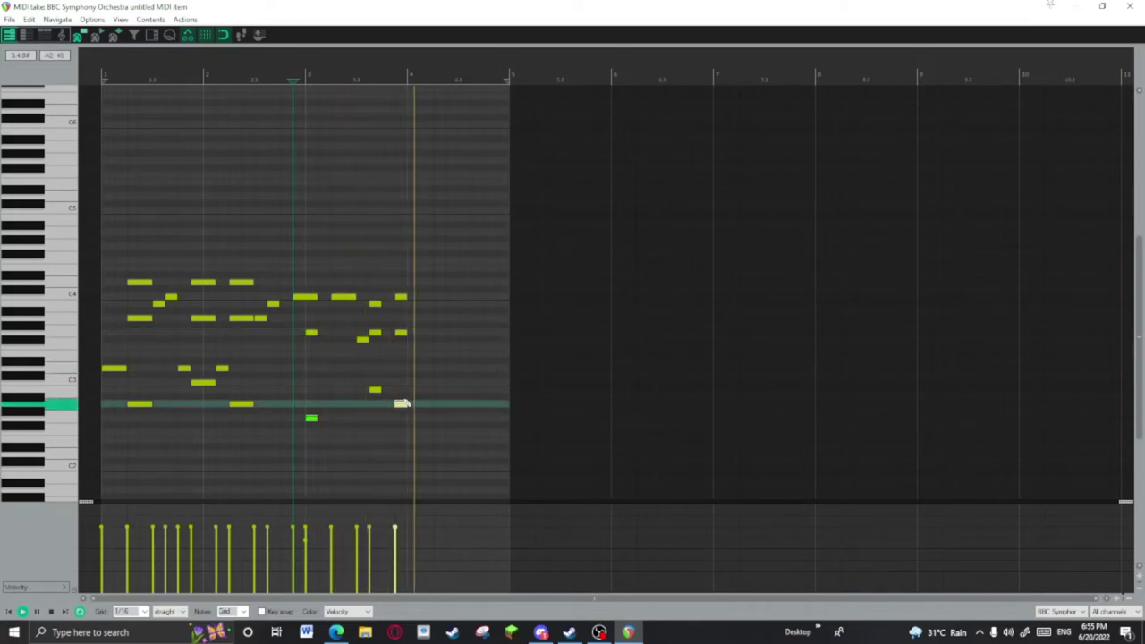
pyautogui.click(382, 77)
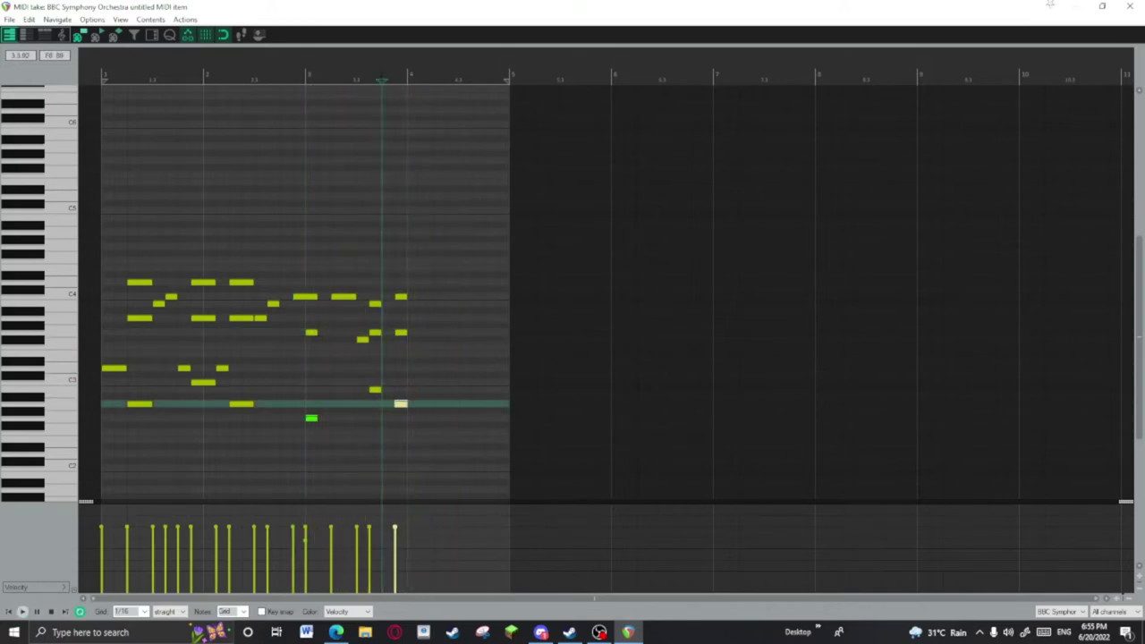
pyautogui.click(325, 70)
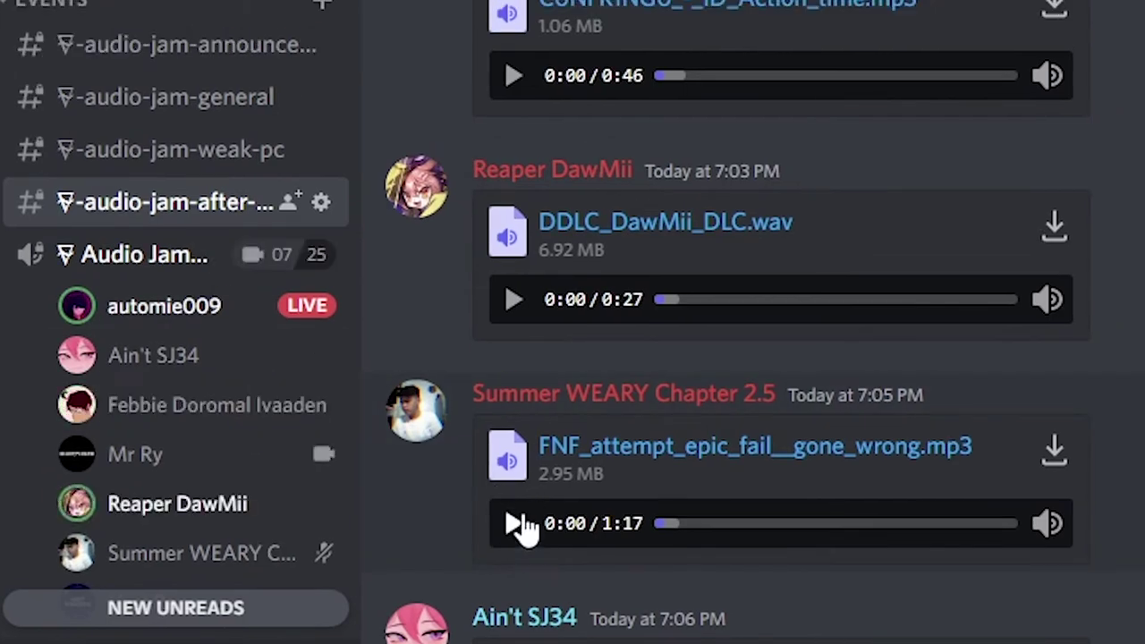
# Step: Switch to Discord and play the FNF_attempt_epic_fail__gone_wrong.mp3 entry in the audio jam channel
pyautogui.click(513, 523)
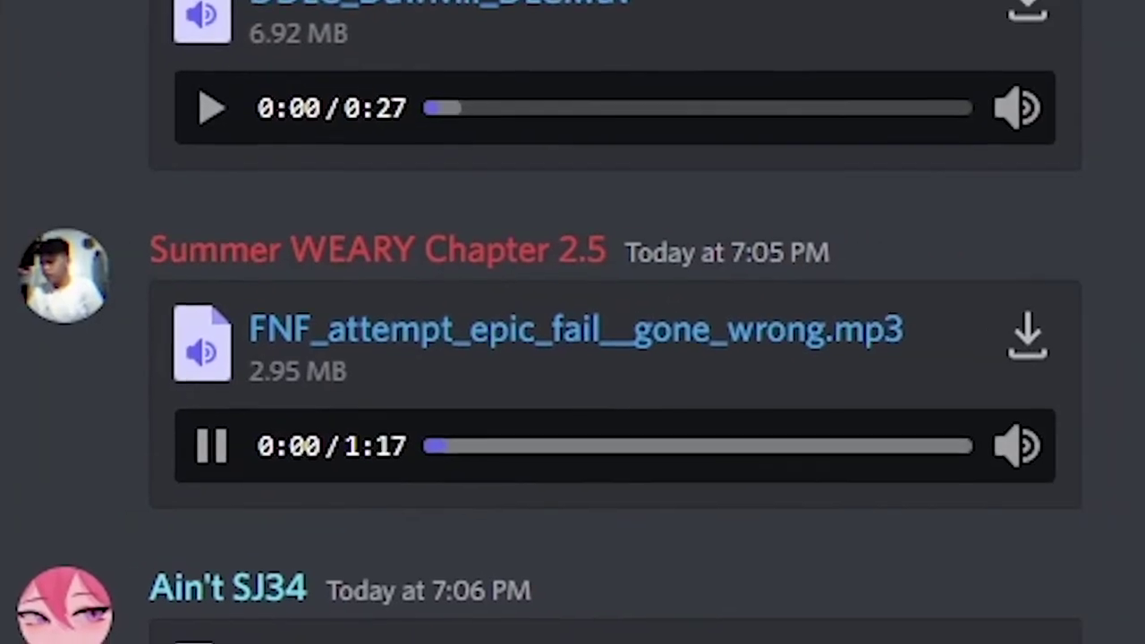